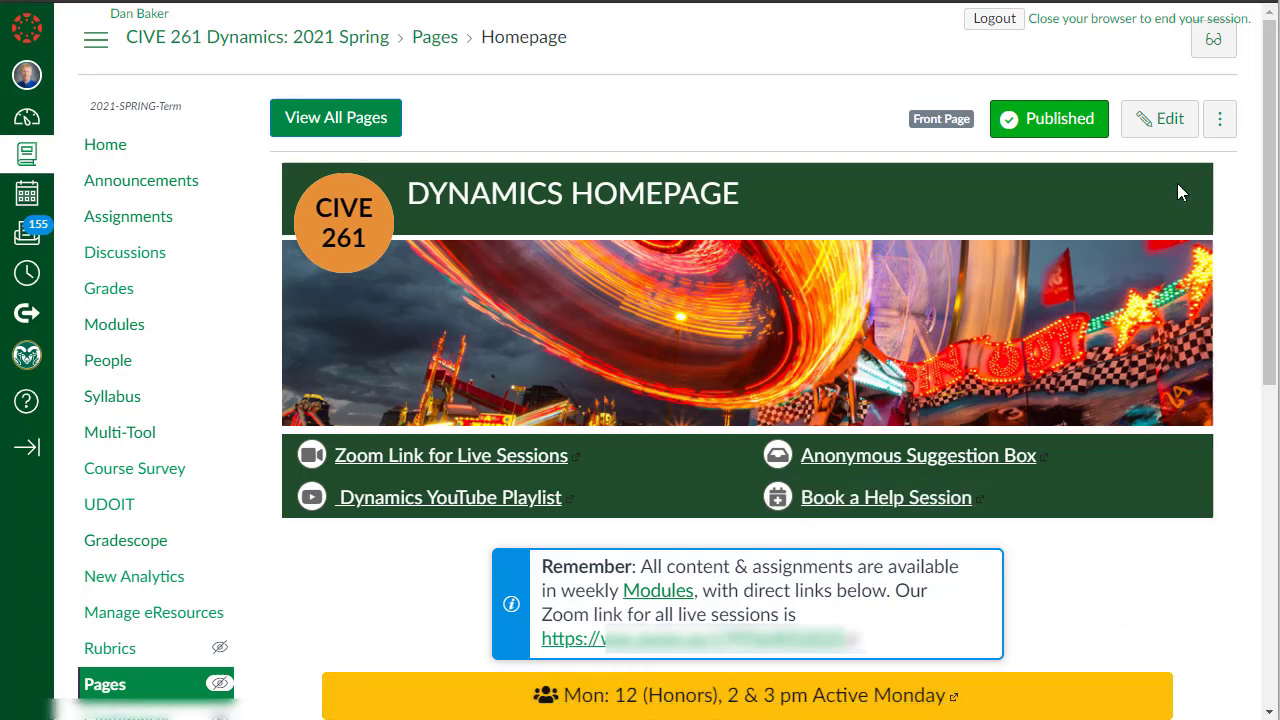
Open the homepage for editing with the course menu collapsed and the editor fullscreen.
click(1164, 128)
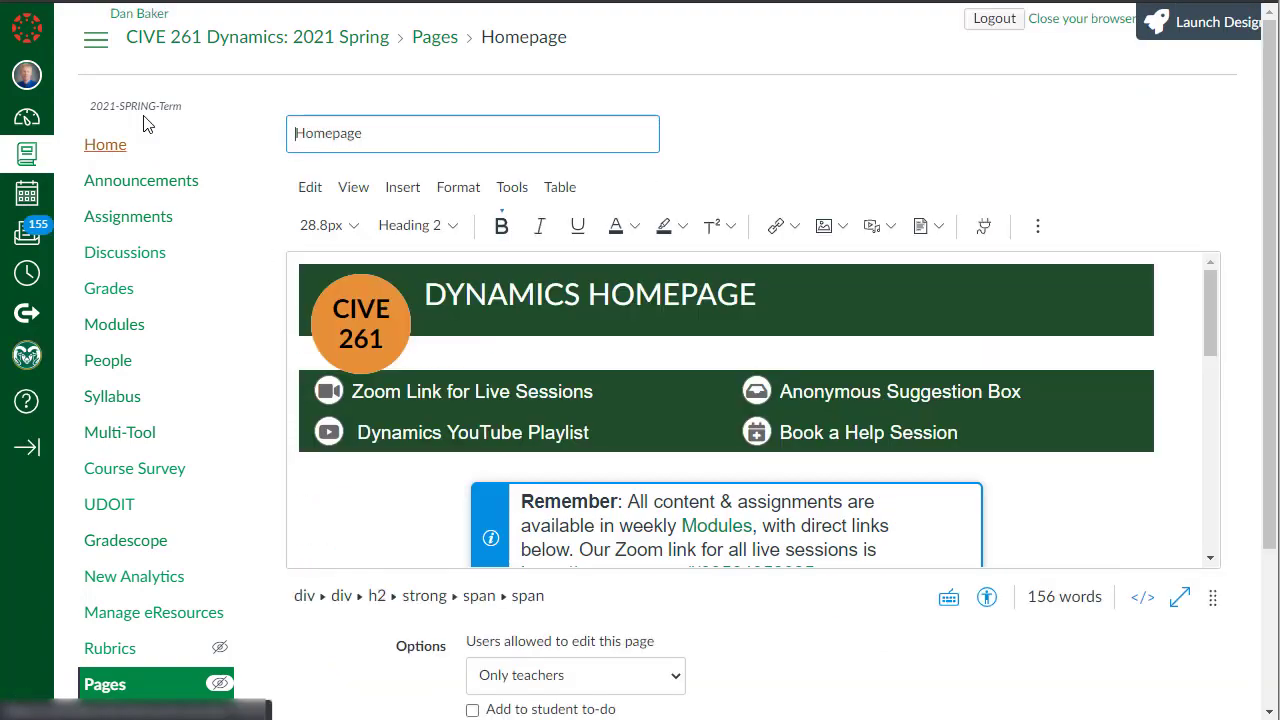
click(96, 45)
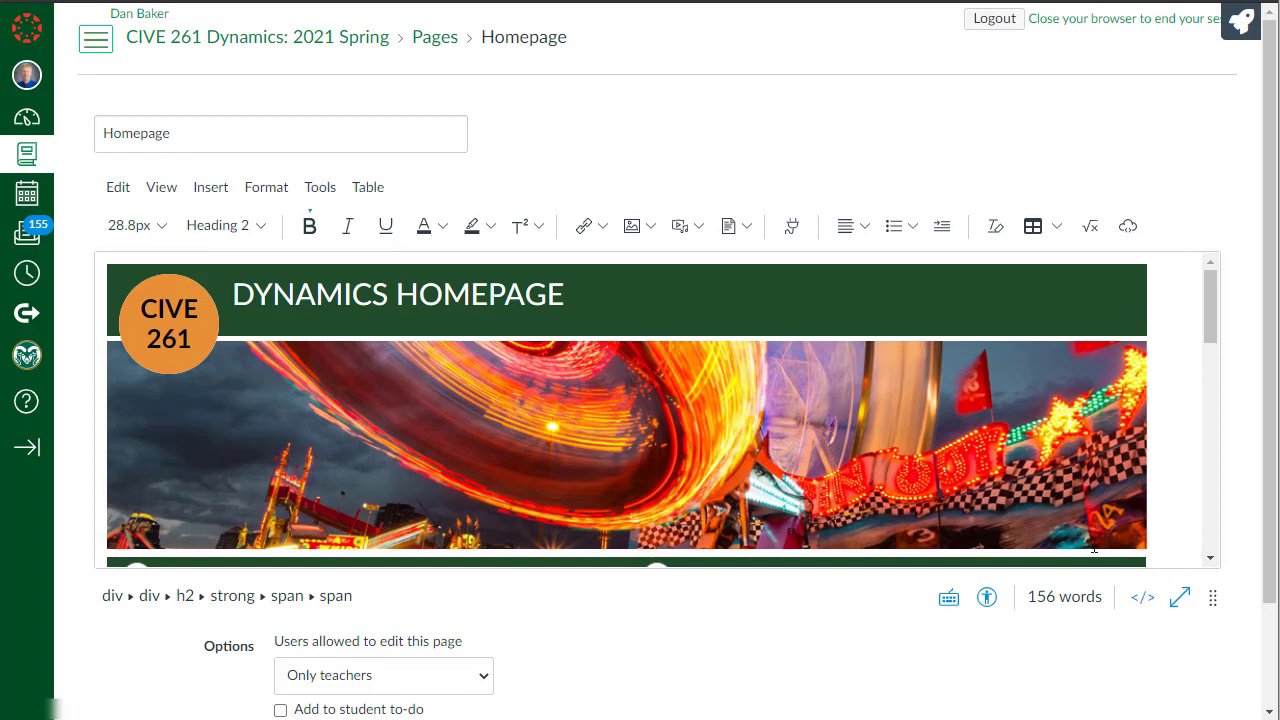
drag(1213, 603, 1213, 712)
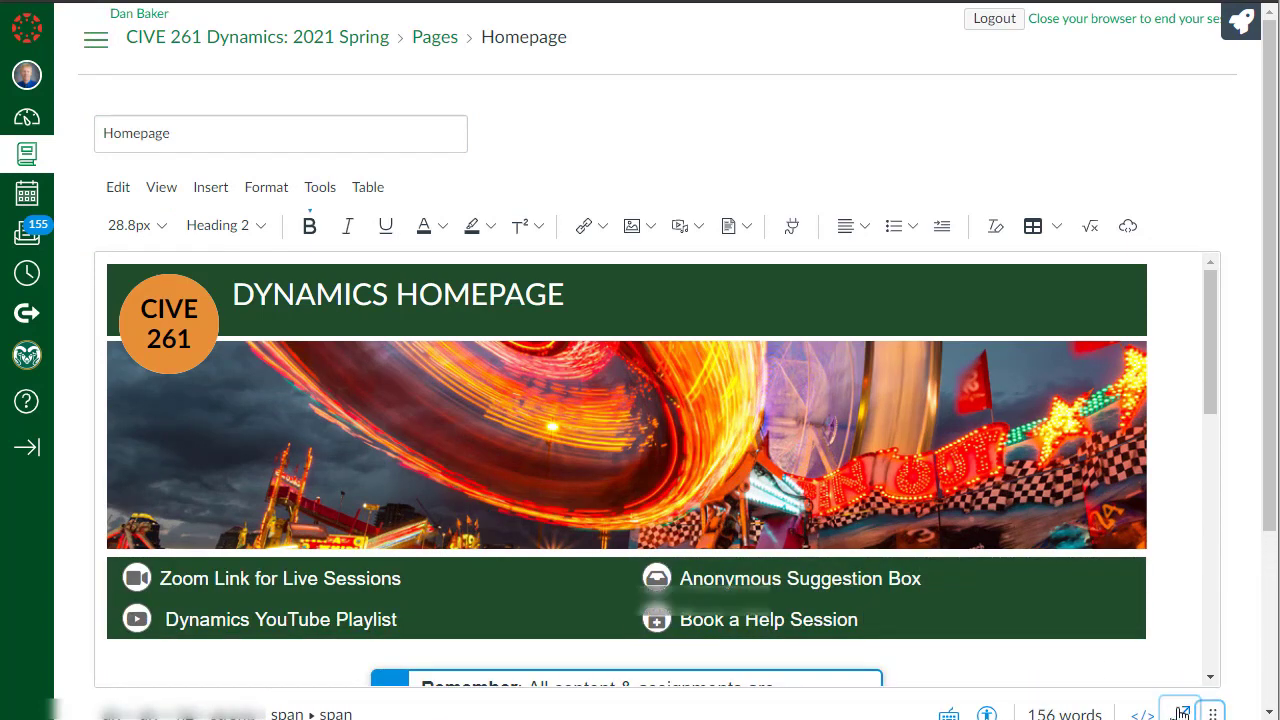
click(1180, 713)
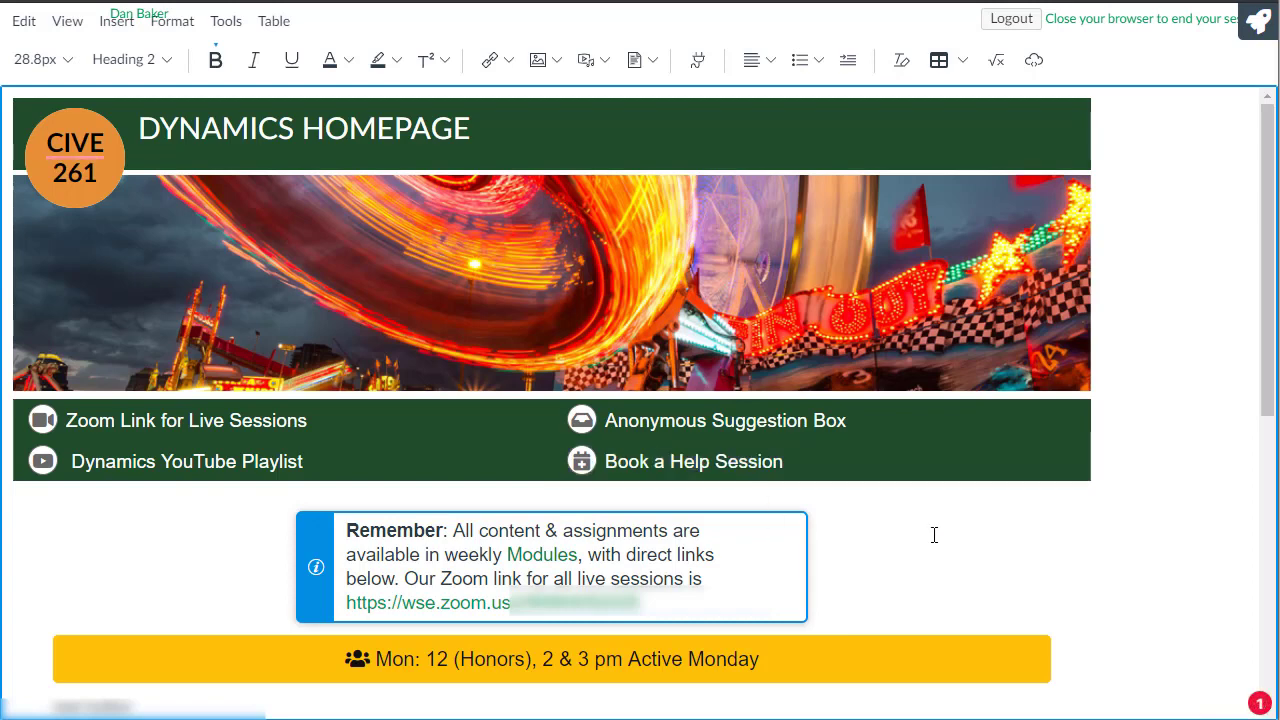
scroll(834, 551, down, 1)
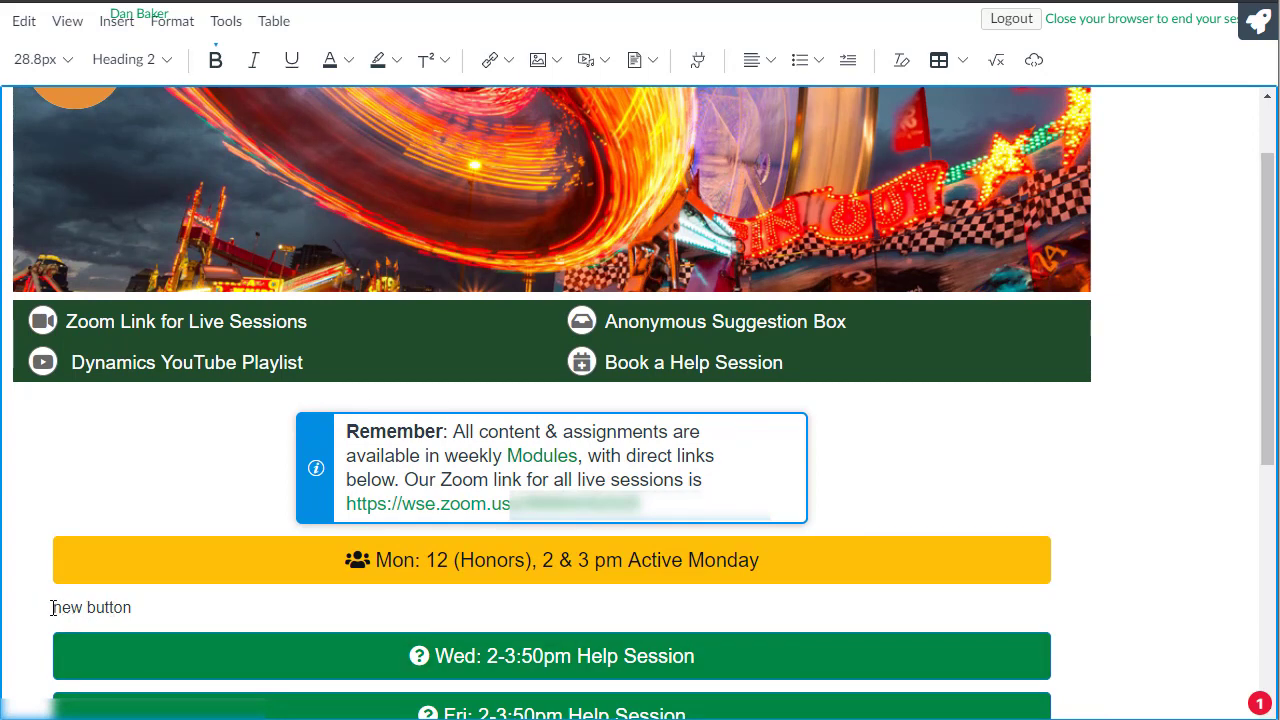
Replace the 'new button' placeholder with 'Tue: 3-4:30 pm Help Session' and start linking it.
drag(53, 607, 124, 607)
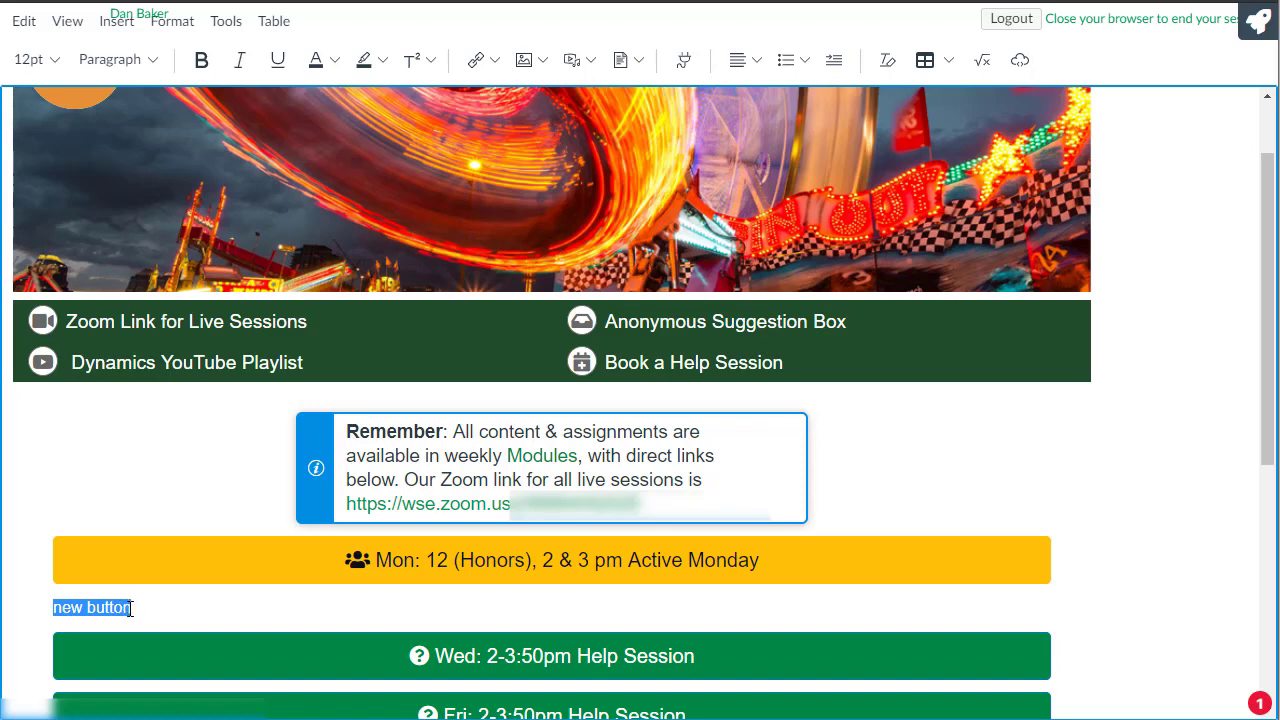
text(Tue: 3-4:30 pm Help Session)
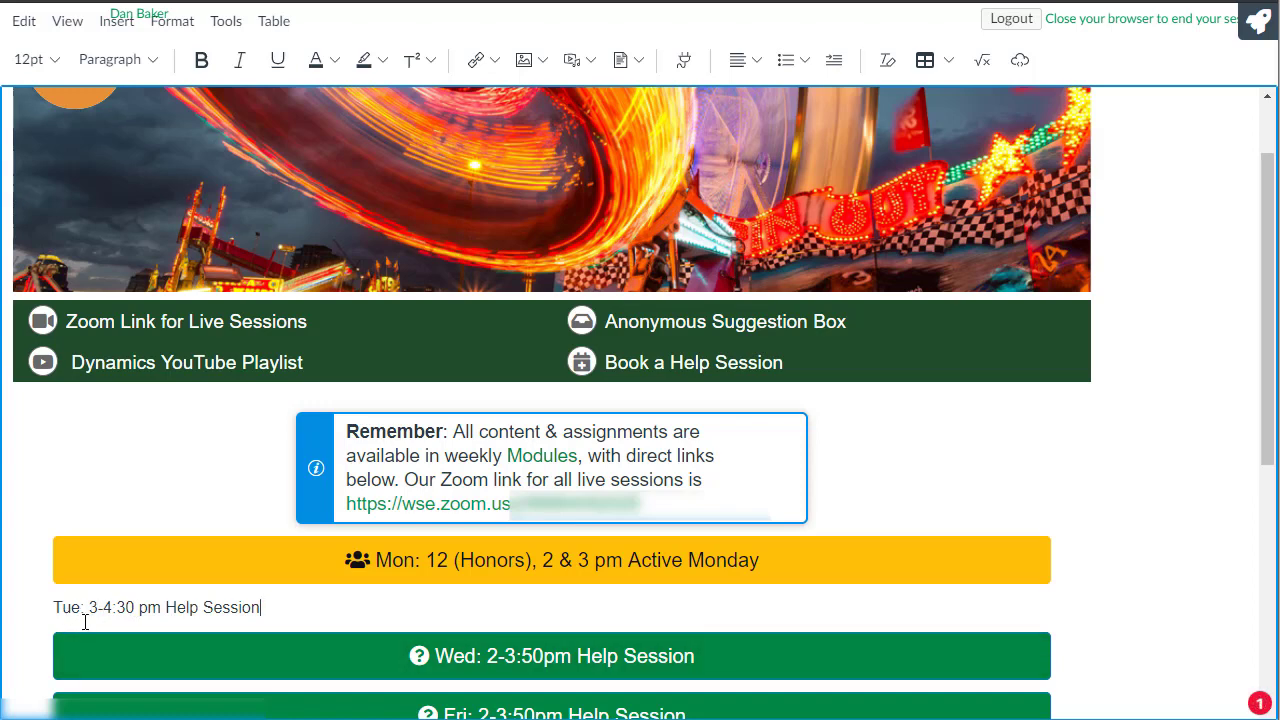
drag(55, 607, 260, 608)
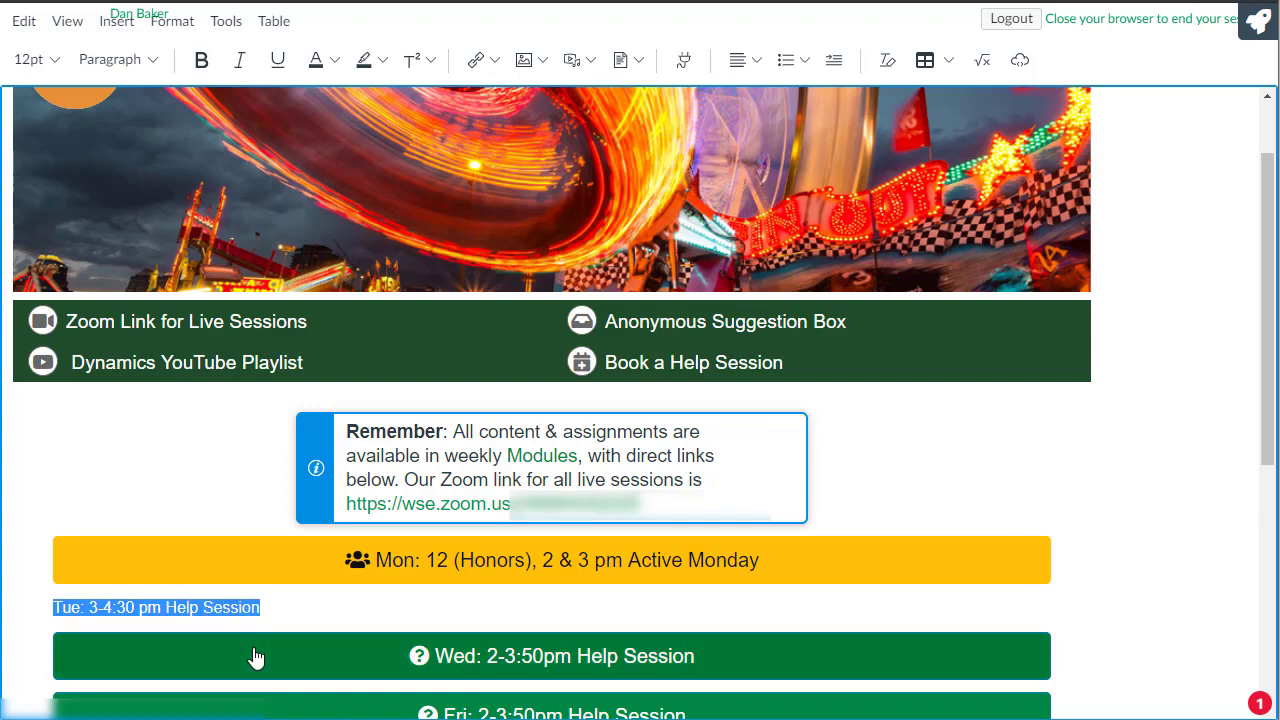
key(ctrl+k)
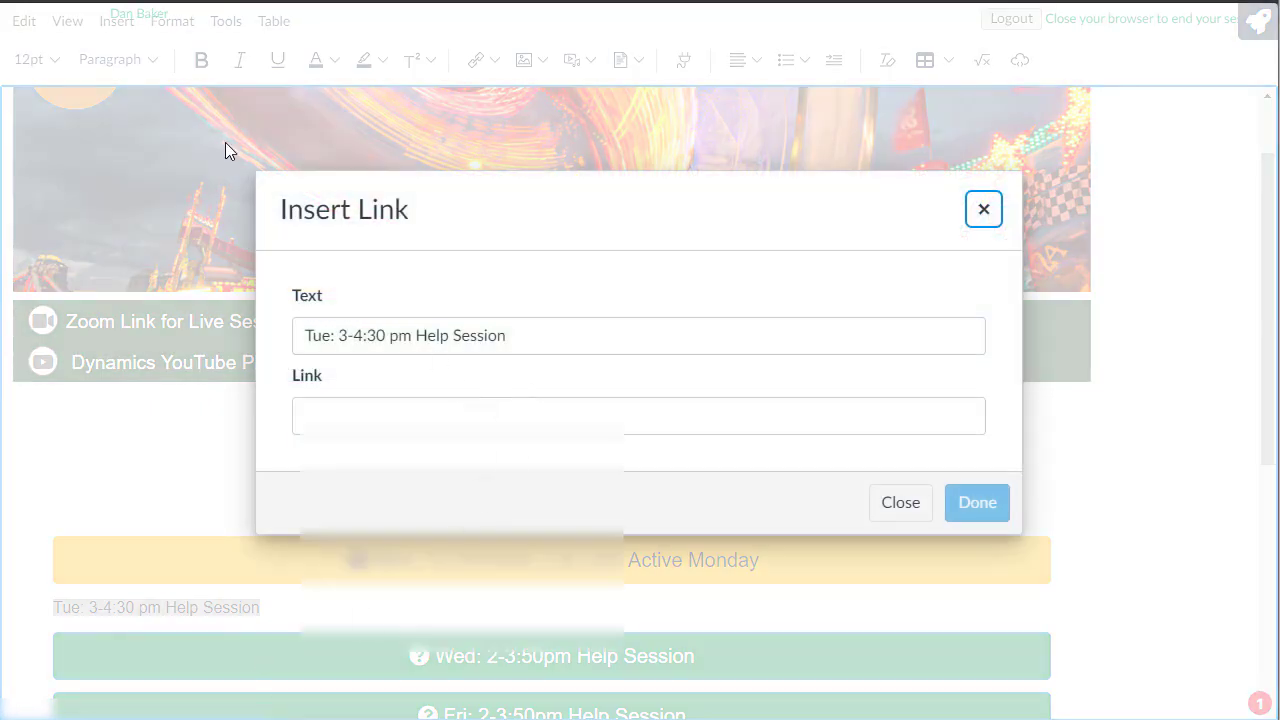
Link the Tuesday line to the previously used Zoom session URL from autocomplete.
click(369, 417)
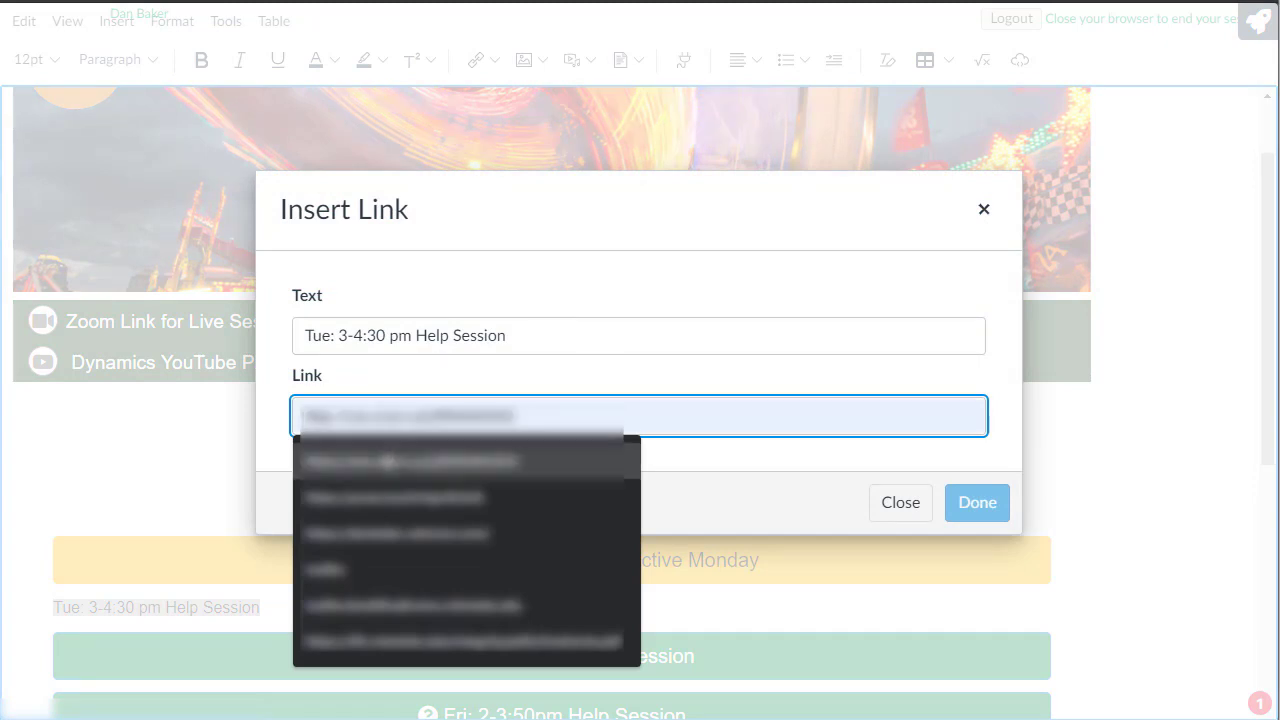
click(400, 460)
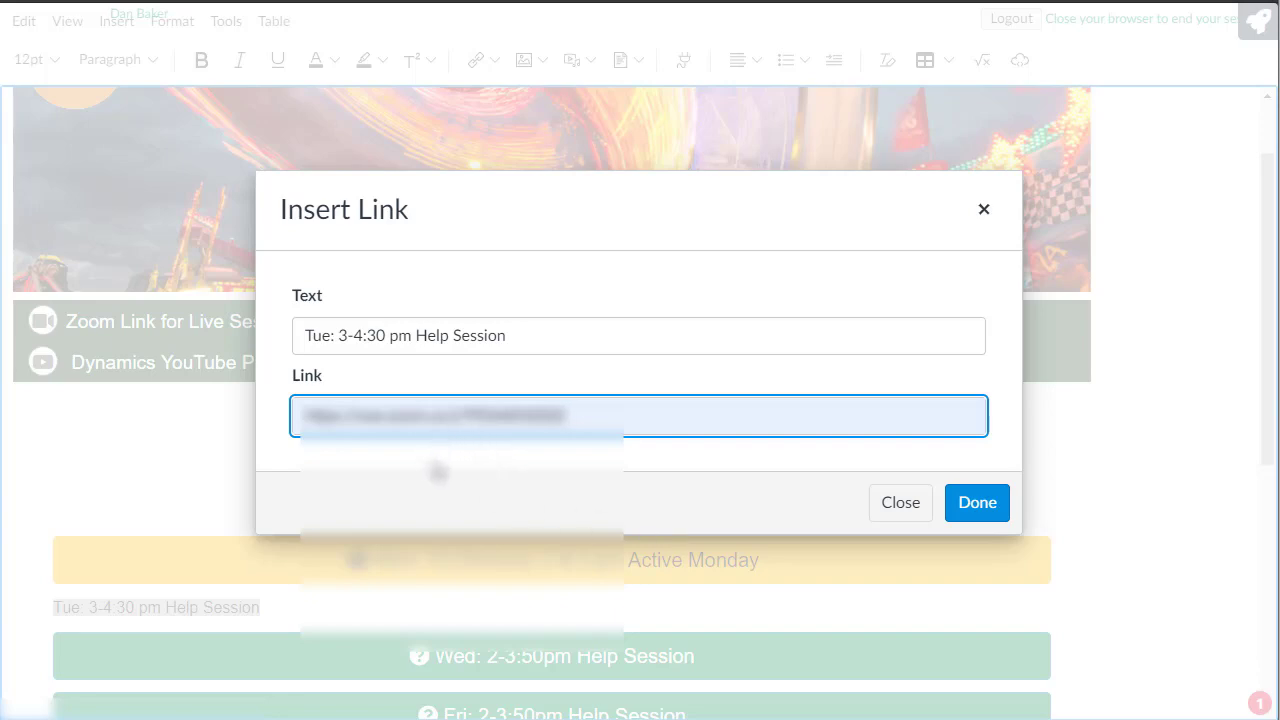
click(985, 506)
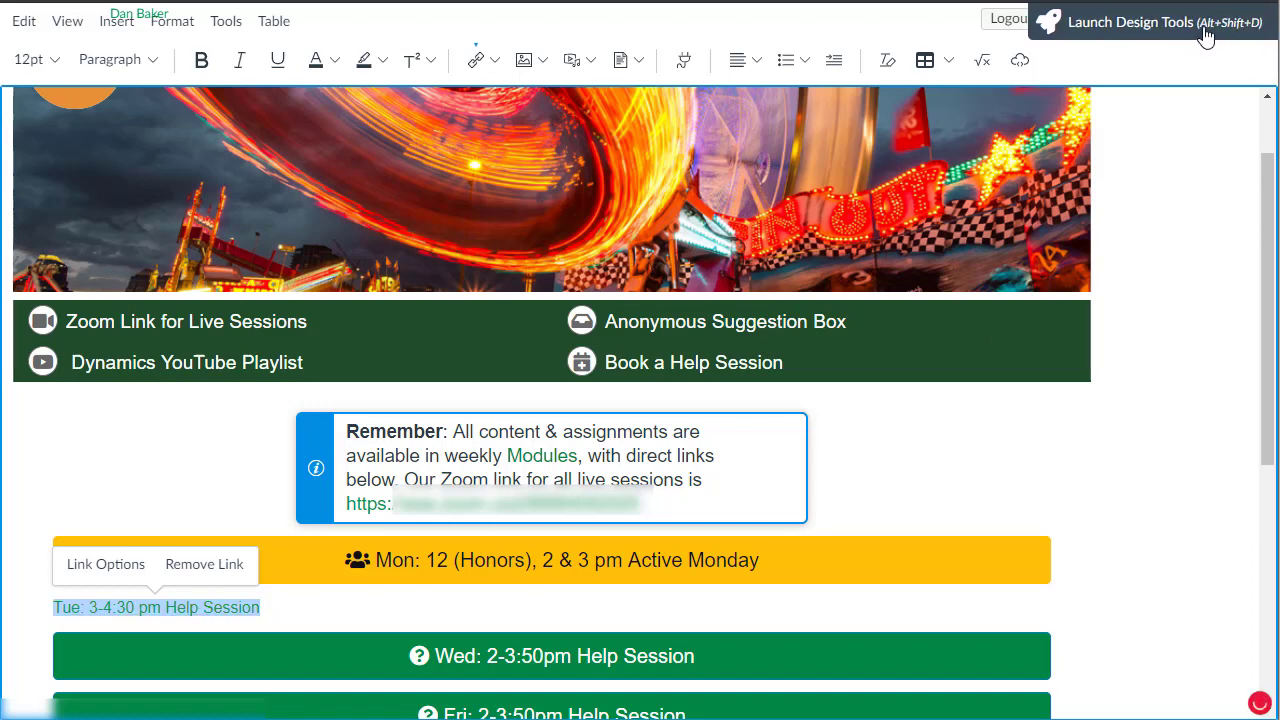
Show the Design Tools Link/Button style panel and Button Style grid for the Tuesday link.
click(1136, 34)
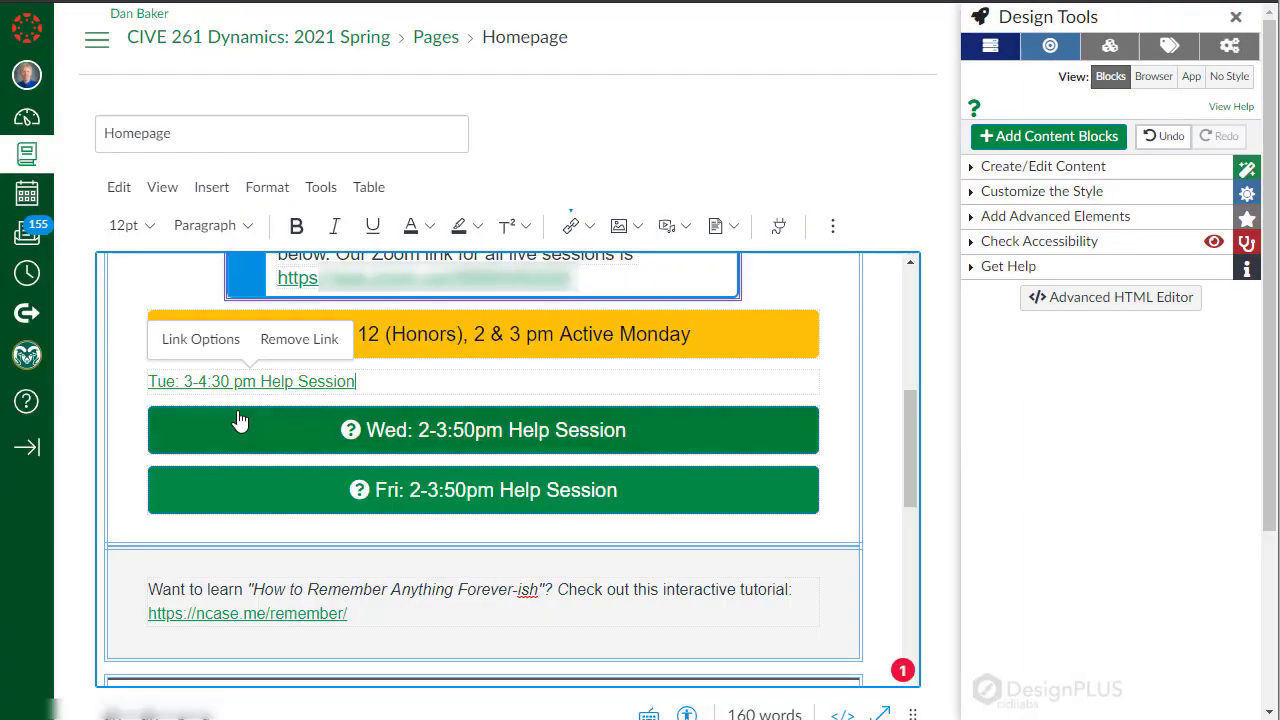
triple_click(306, 381)
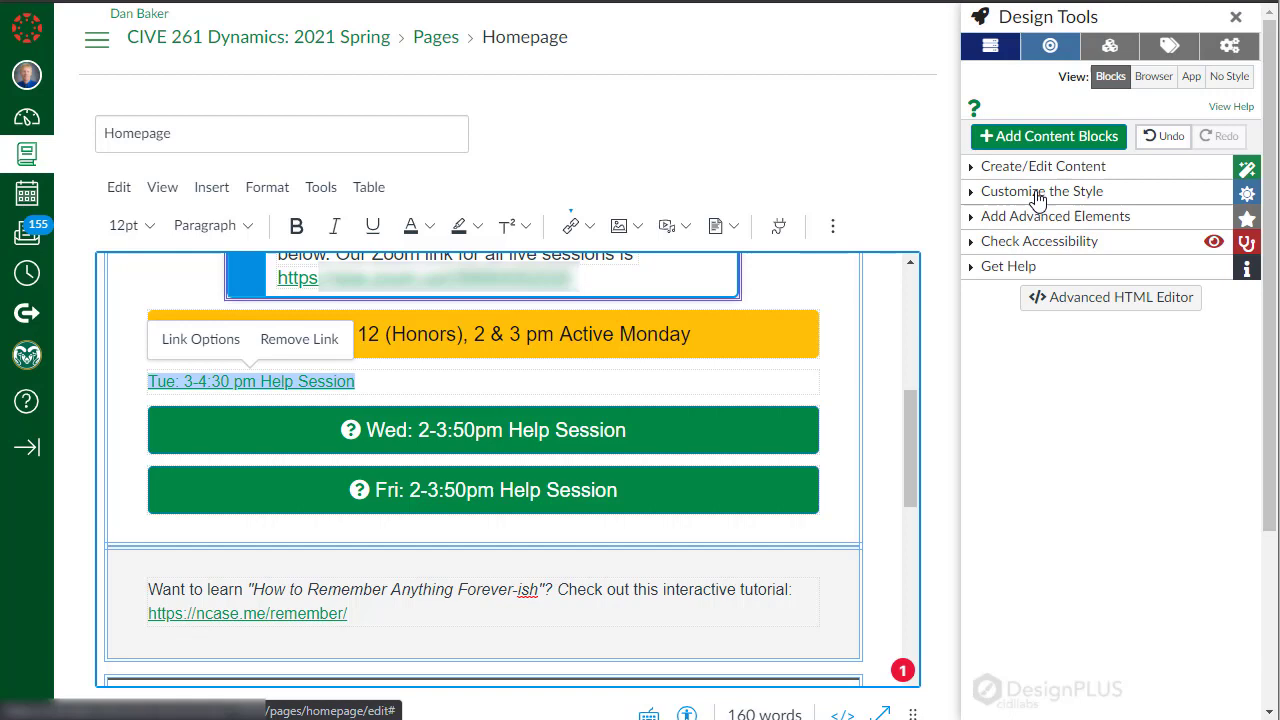
click(1038, 193)
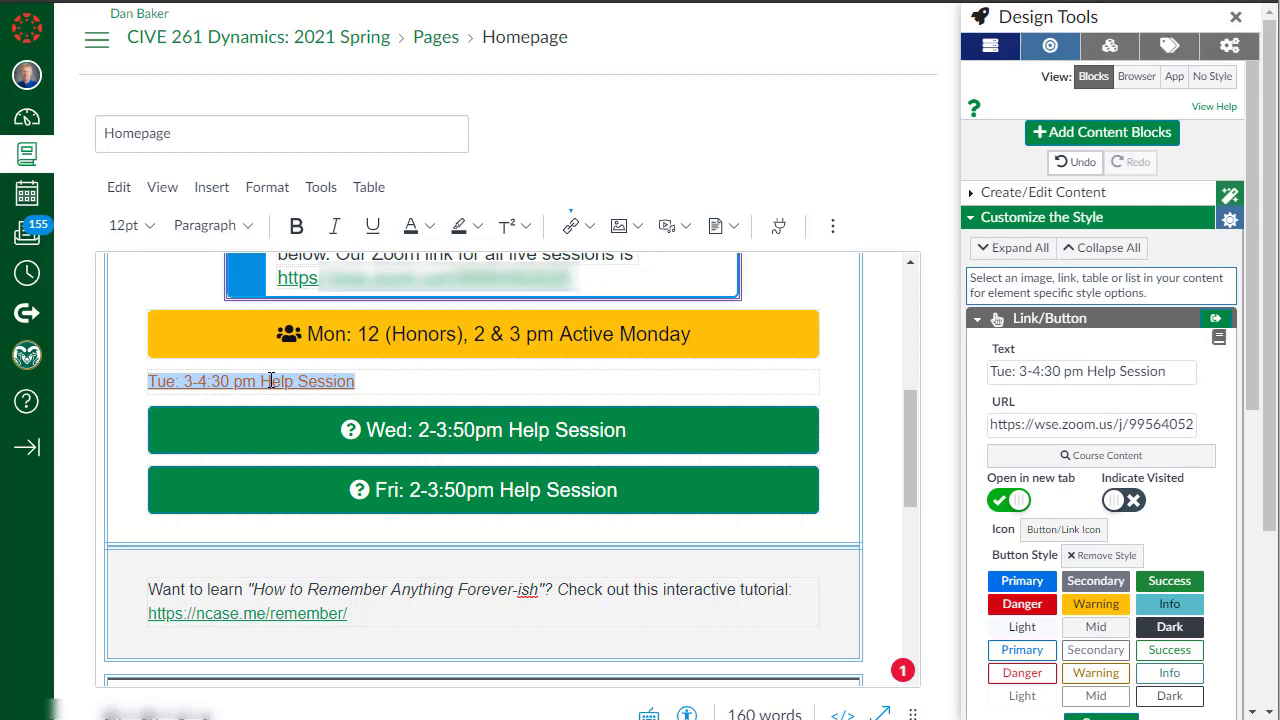
click(418, 593)
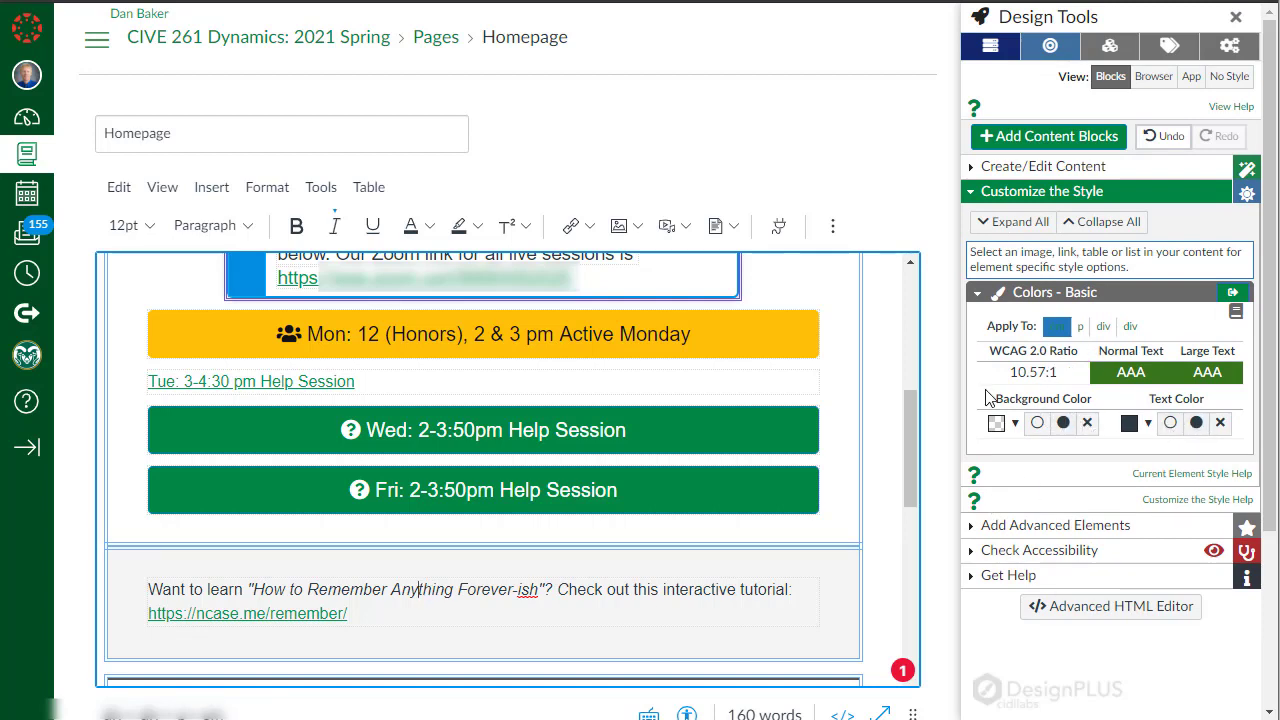
click(240, 383)
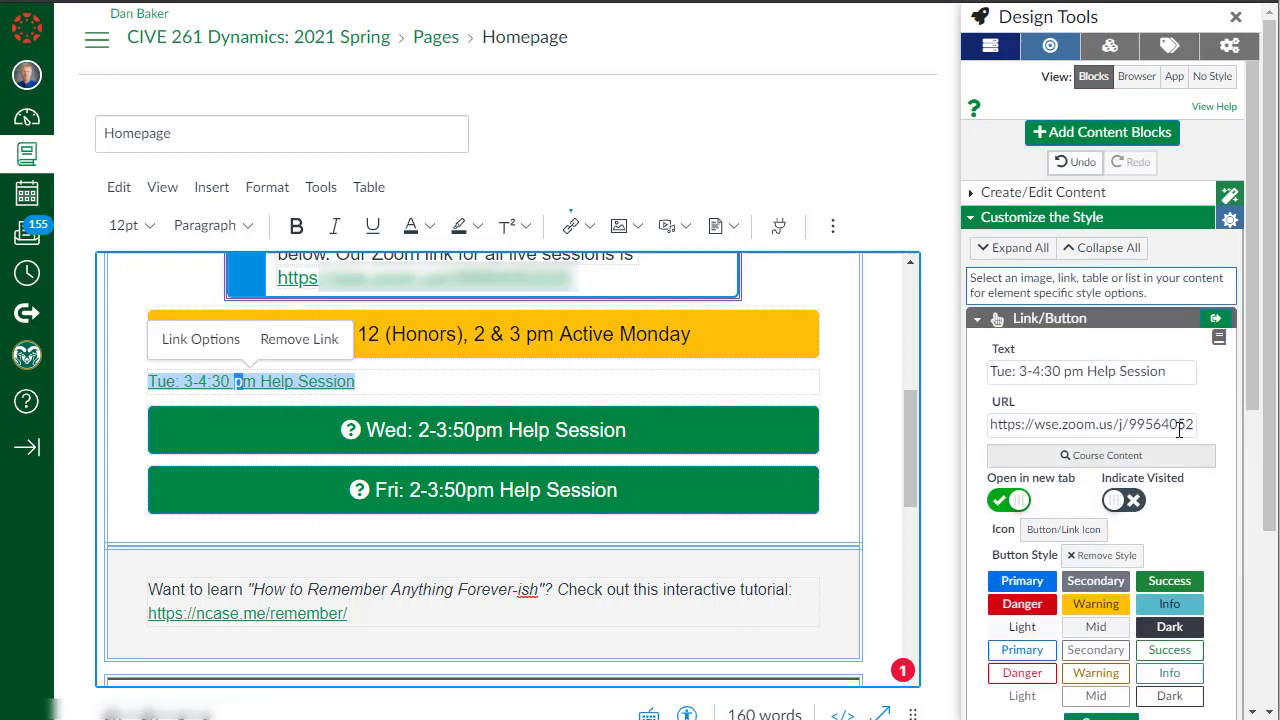
scroll(1250, 345, down, 2)
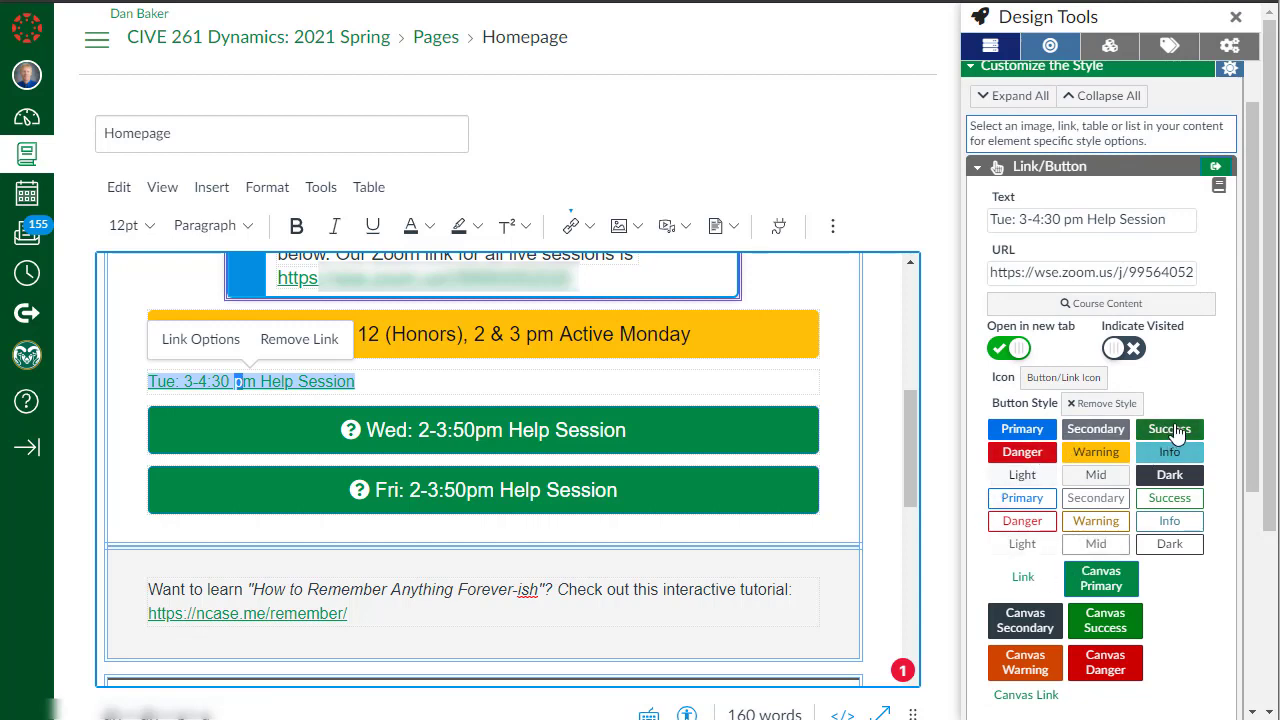
Style the Tuesday link as a green Canvas Primary button.
click(1113, 585)
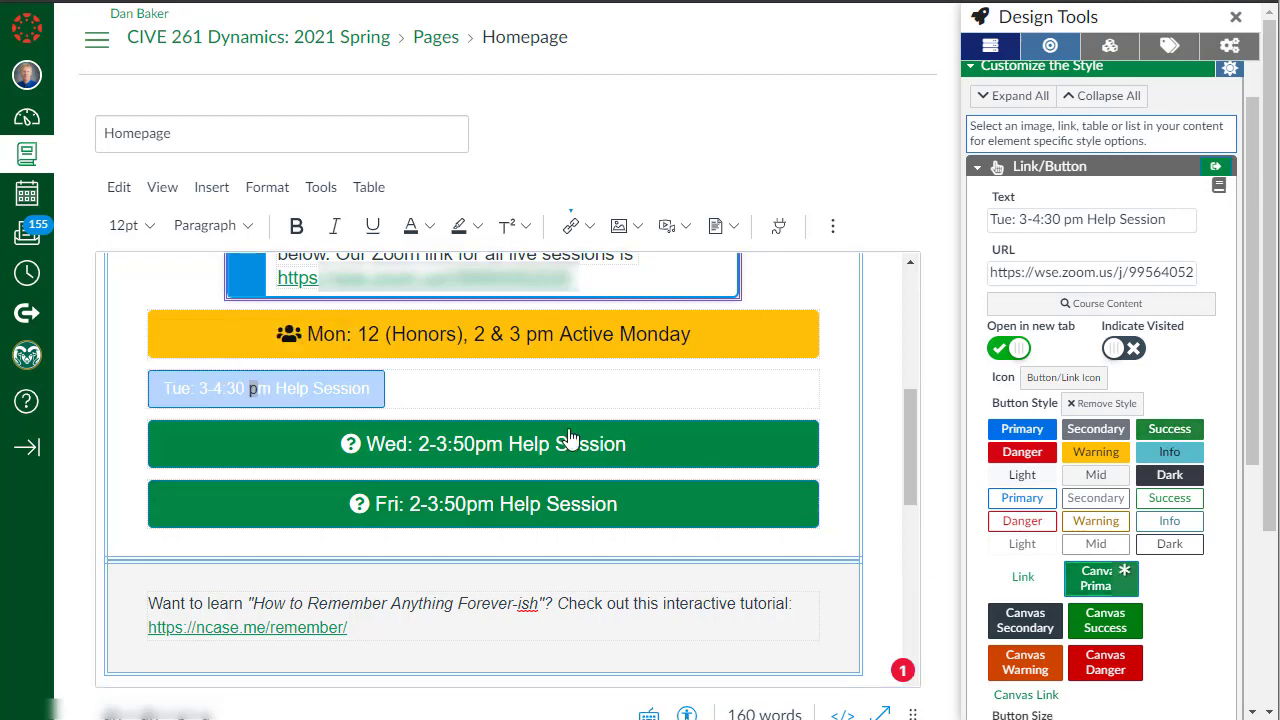
click(475, 386)
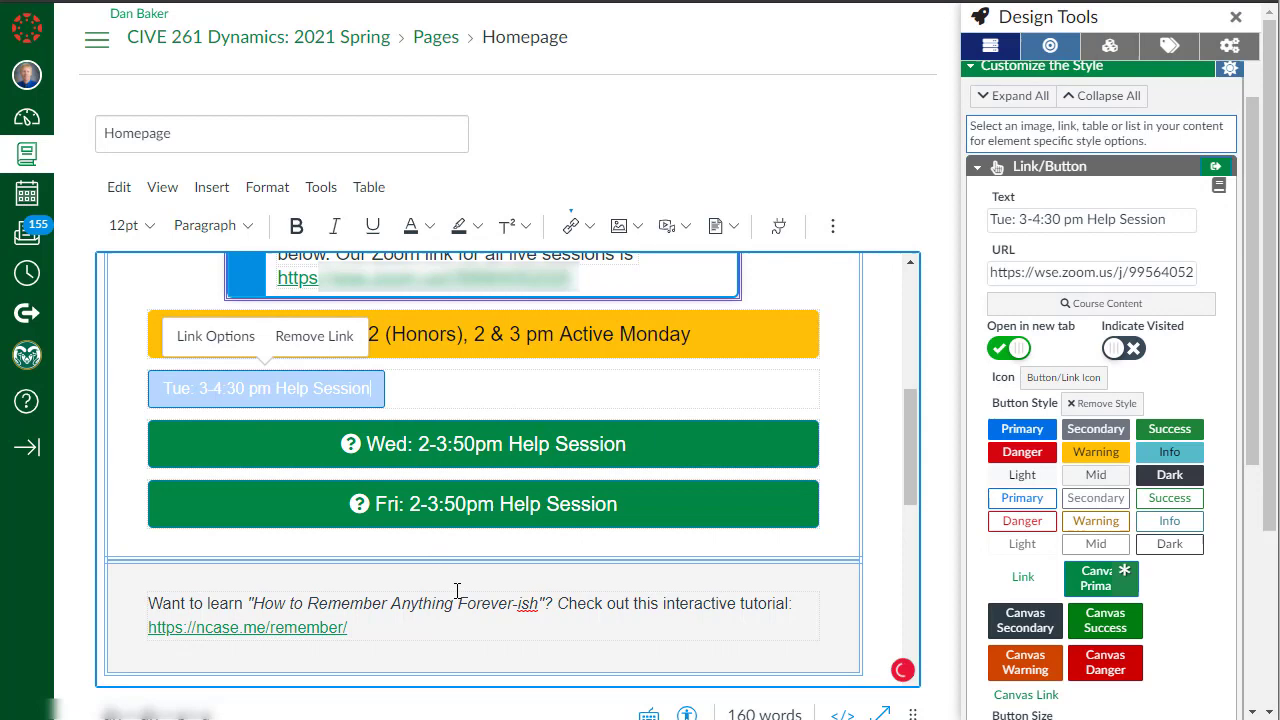
click(328, 459)
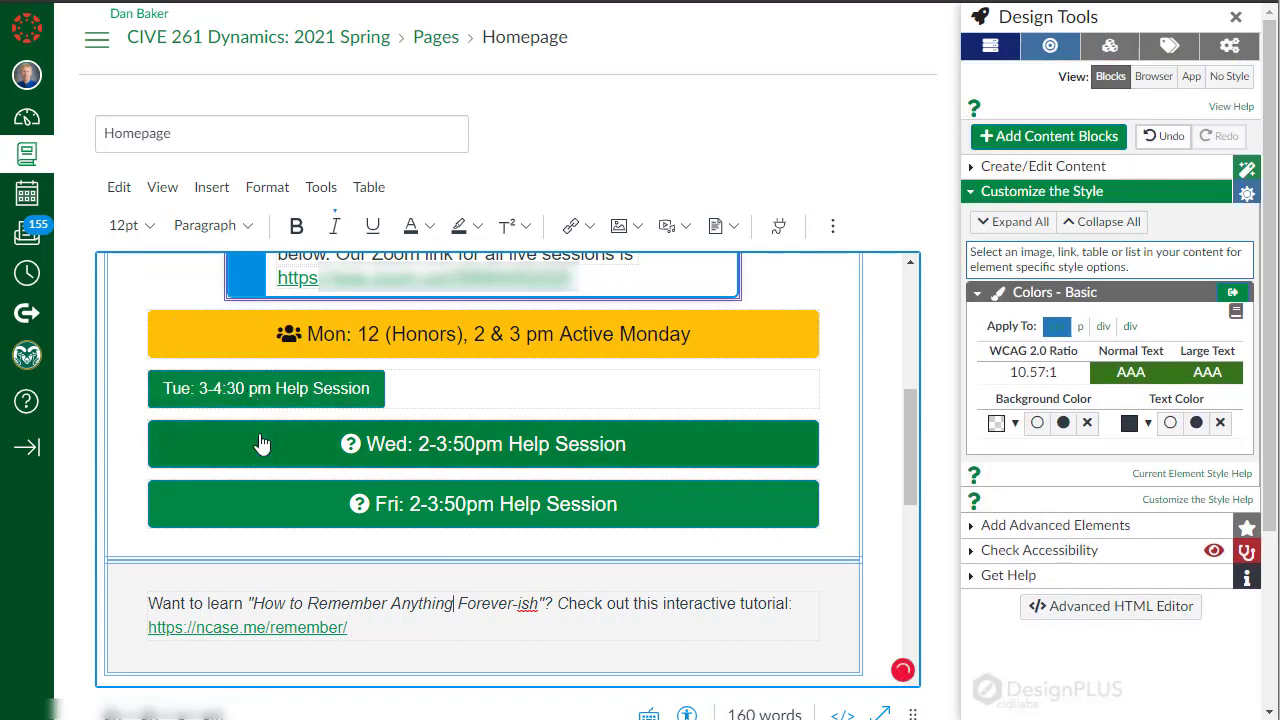
click(376, 394)
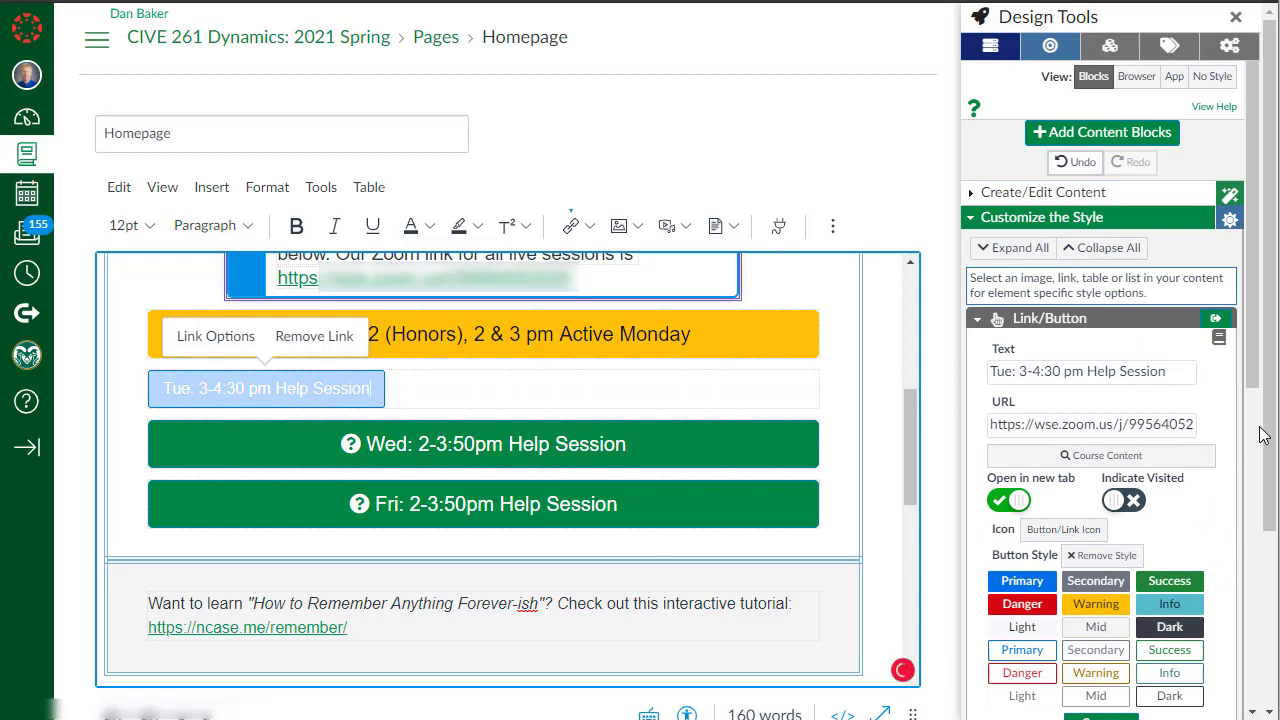
Set the Tuesday button size to Block Large so it spans the full width.
scroll(1200, 450, down, 3)
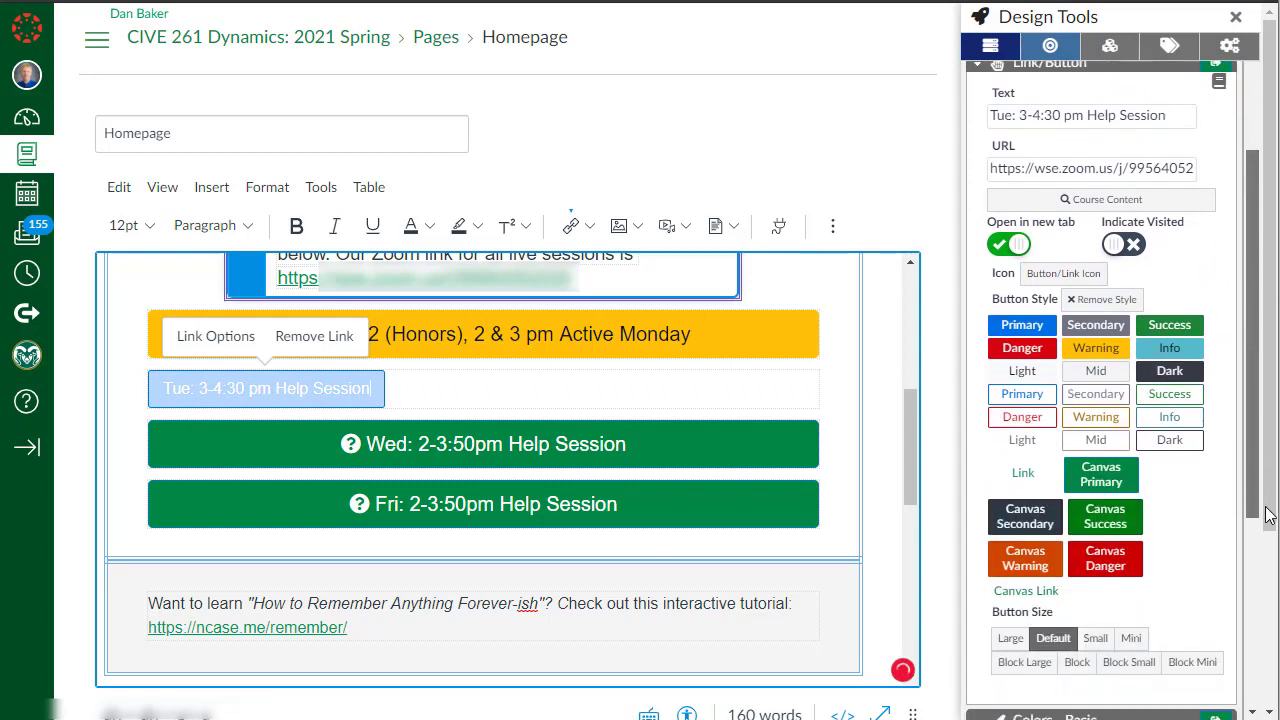
click(1027, 666)
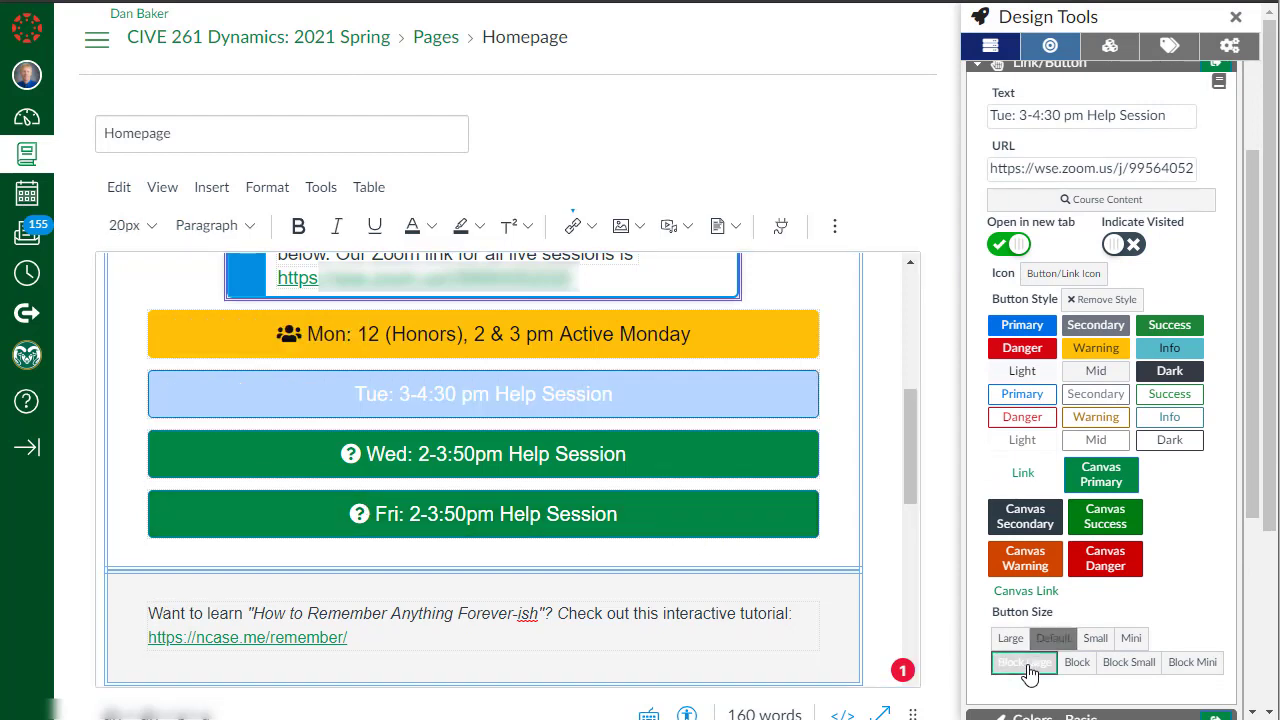
click(353, 420)
click(357, 410)
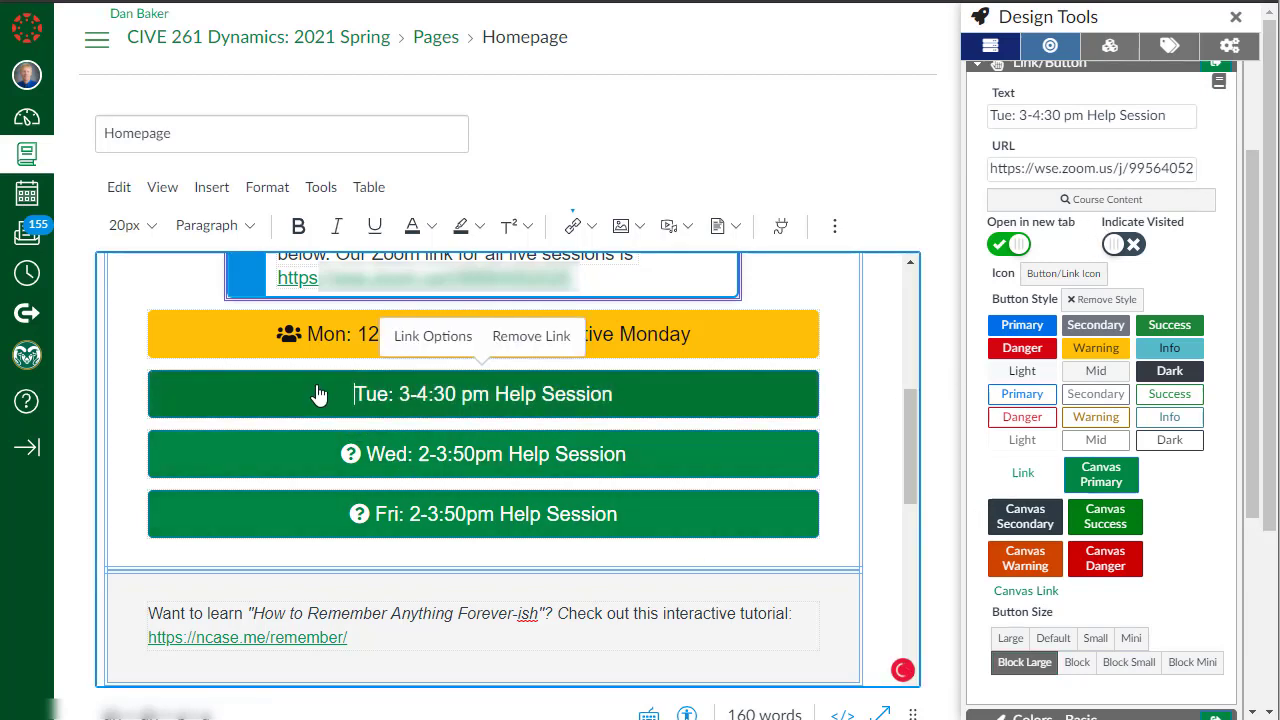
drag(1251, 508, 1257, 474)
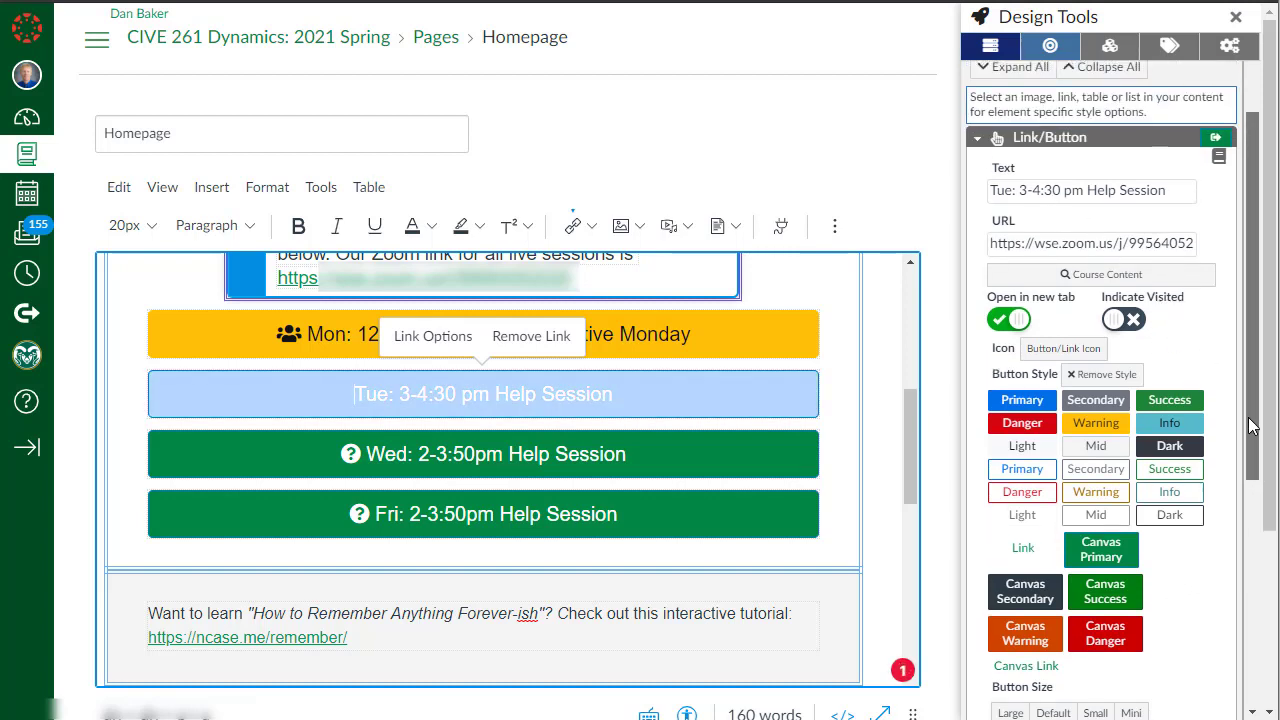
drag(1249, 423, 1257, 372)
click(1027, 170)
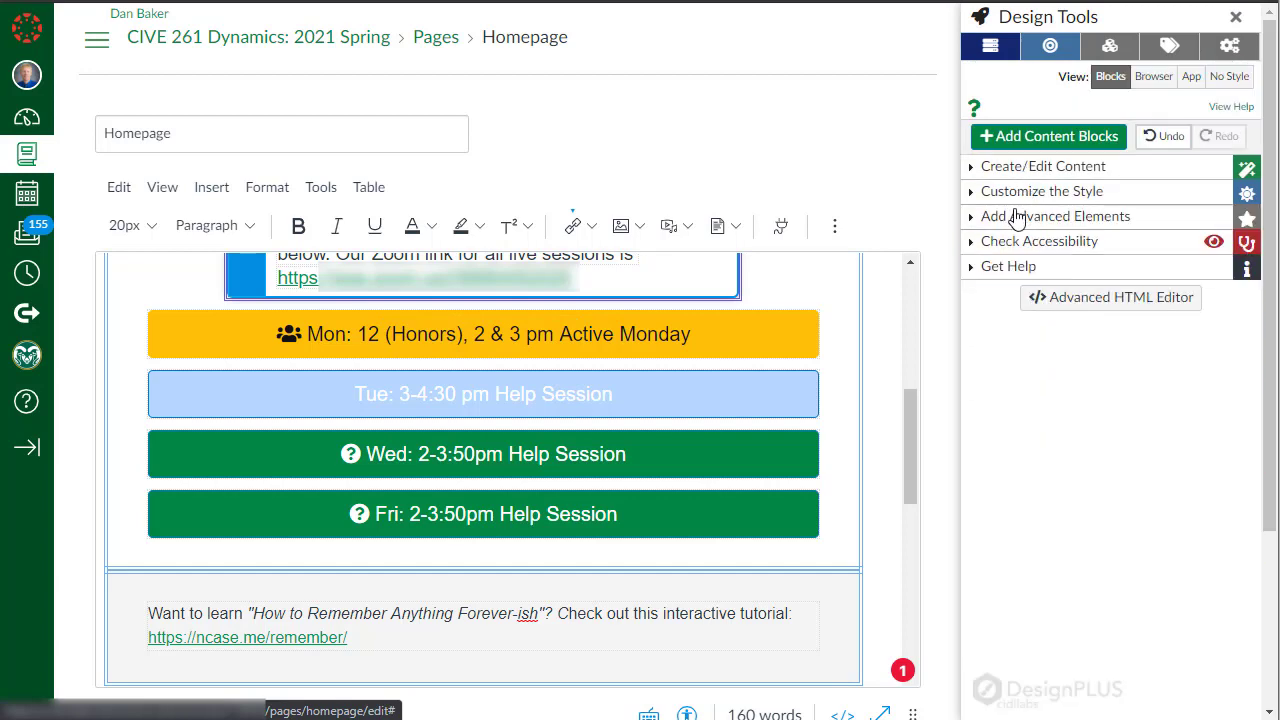
Insert the filled 'question' icon at the start of the Tuesday button text.
click(1014, 218)
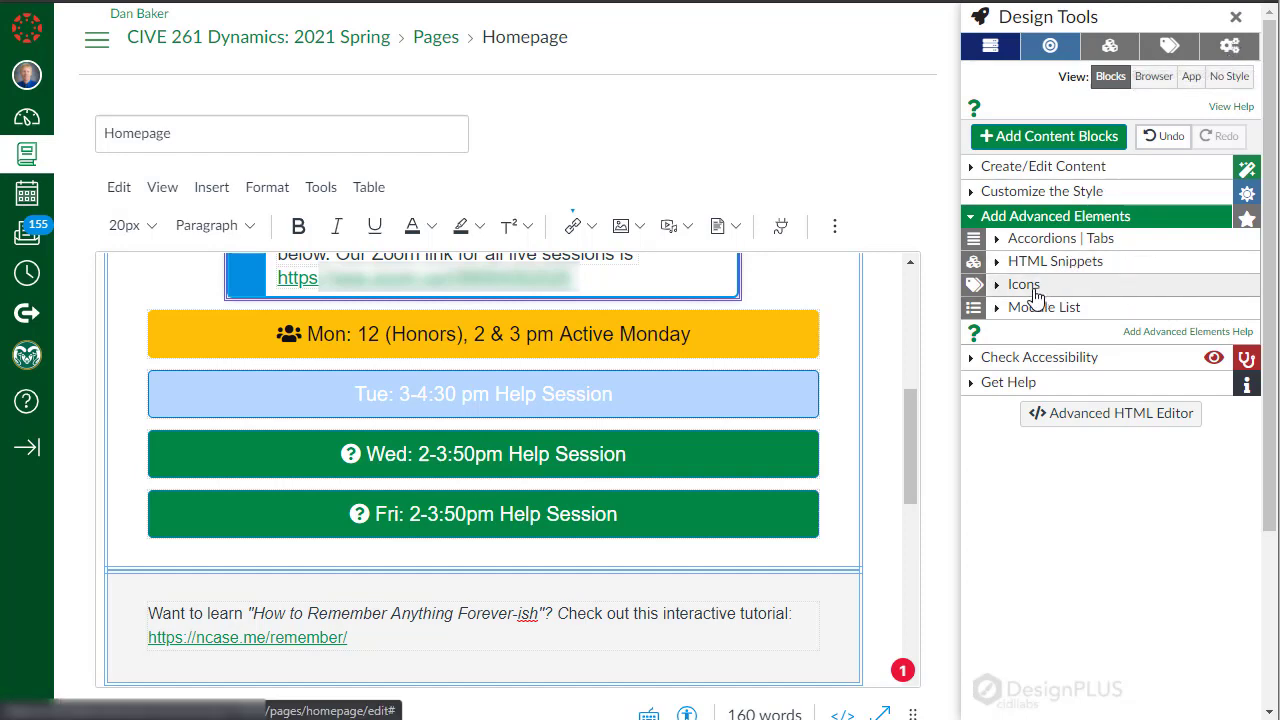
click(1035, 288)
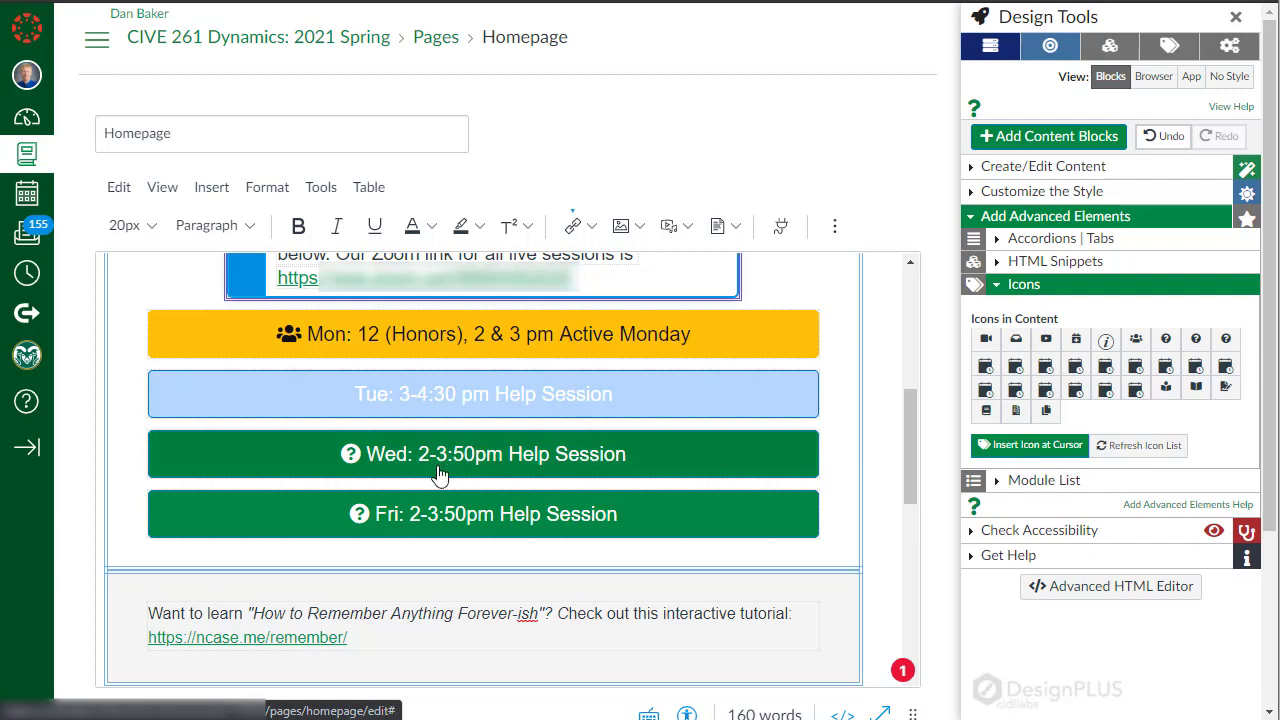
click(352, 406)
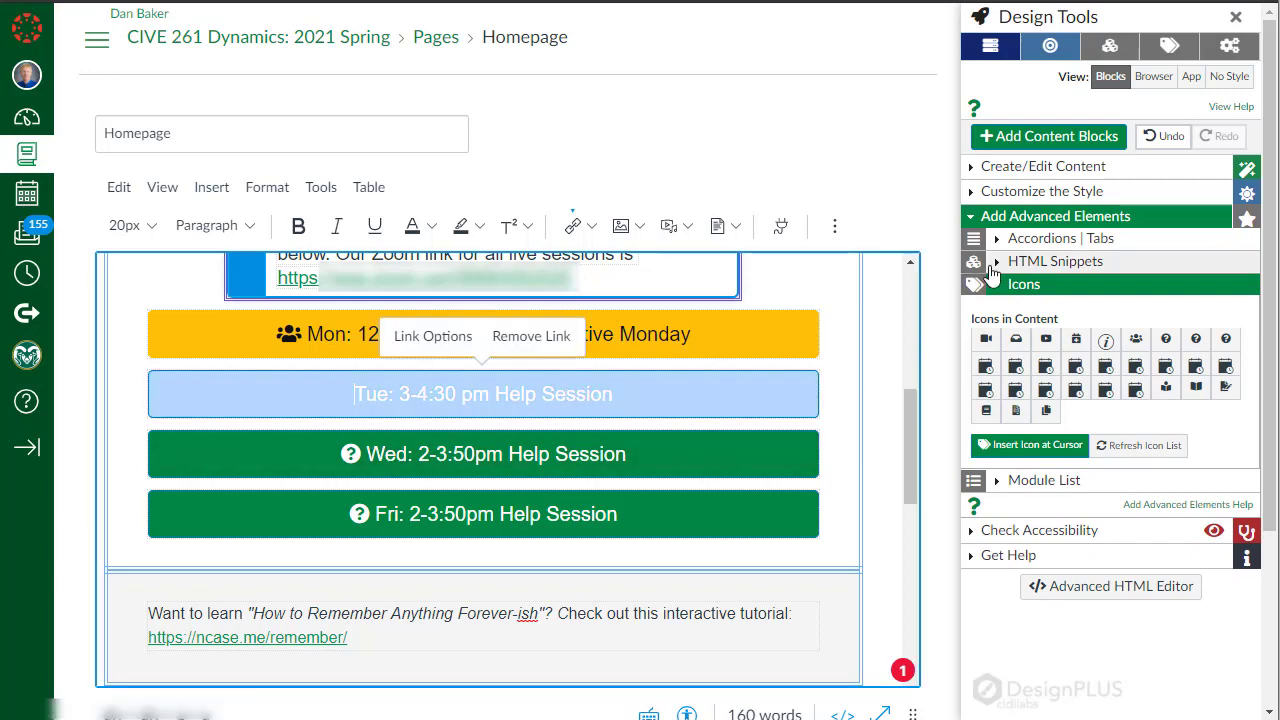
click(1030, 445)
click(747, 95)
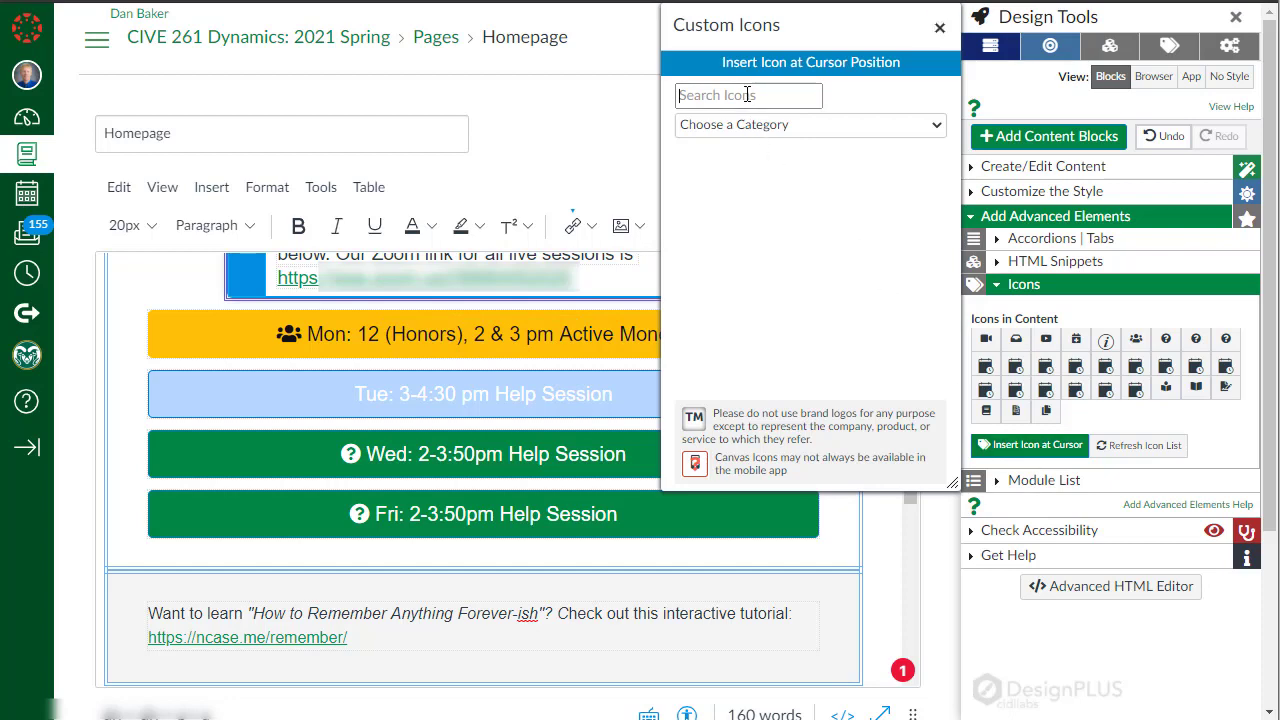
text(question)
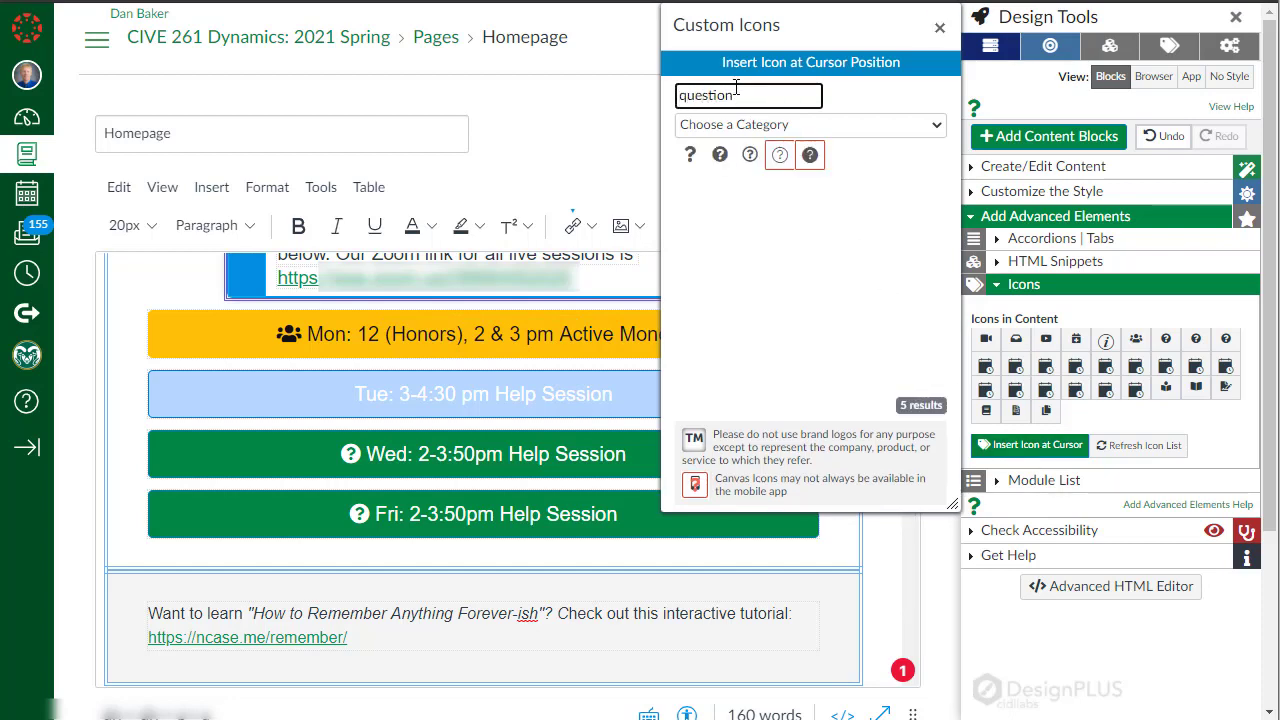
click(720, 155)
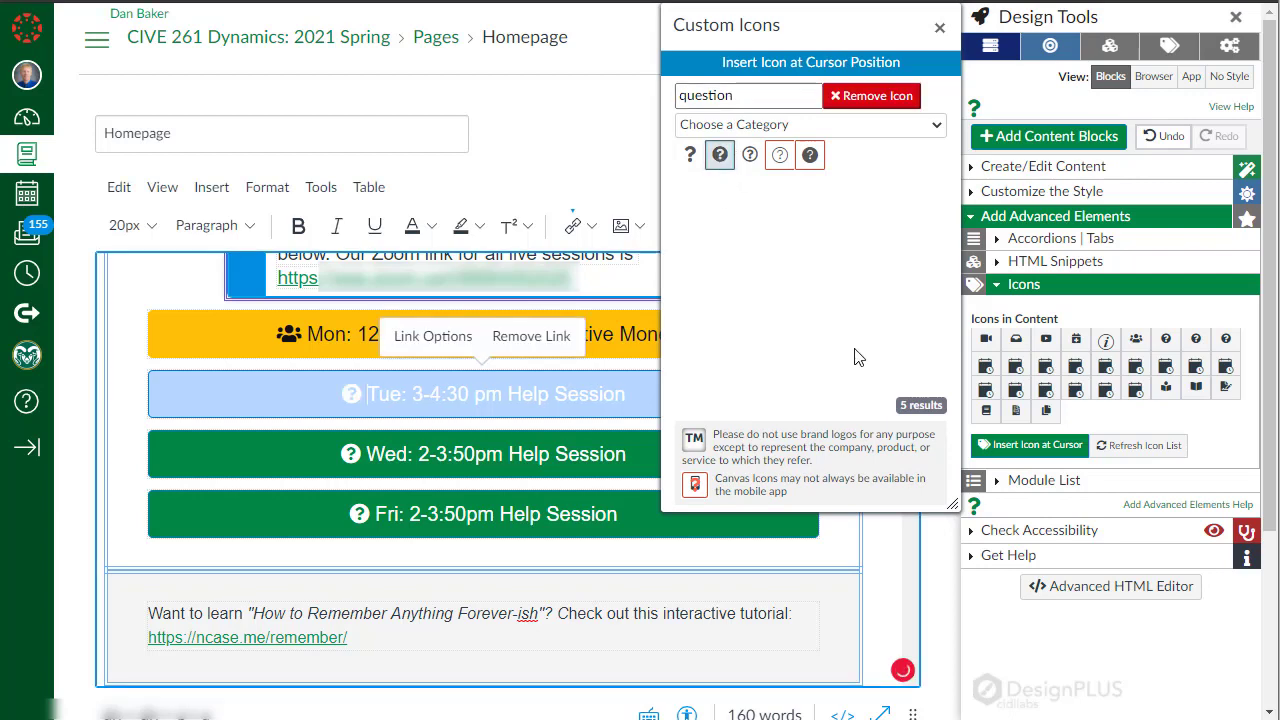
click(939, 27)
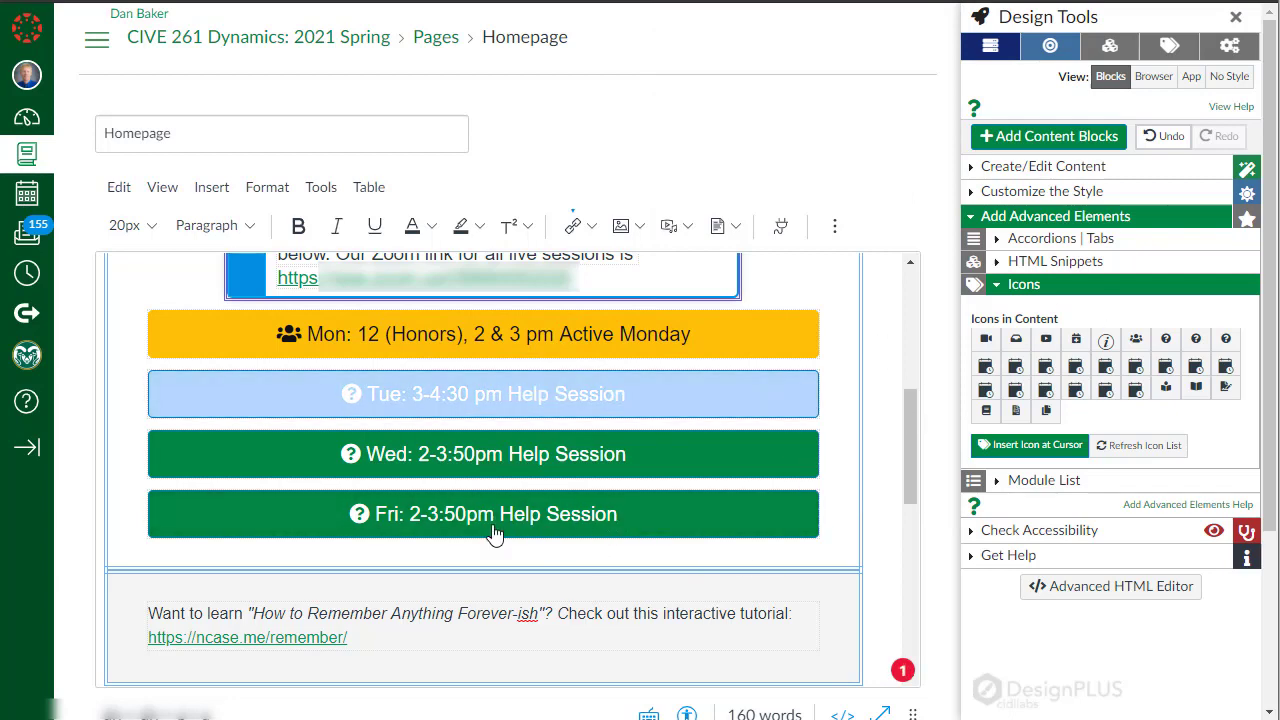
Save the homepage and check the three green help-session buttons in page view.
click(382, 412)
drag(911, 445, 929, 551)
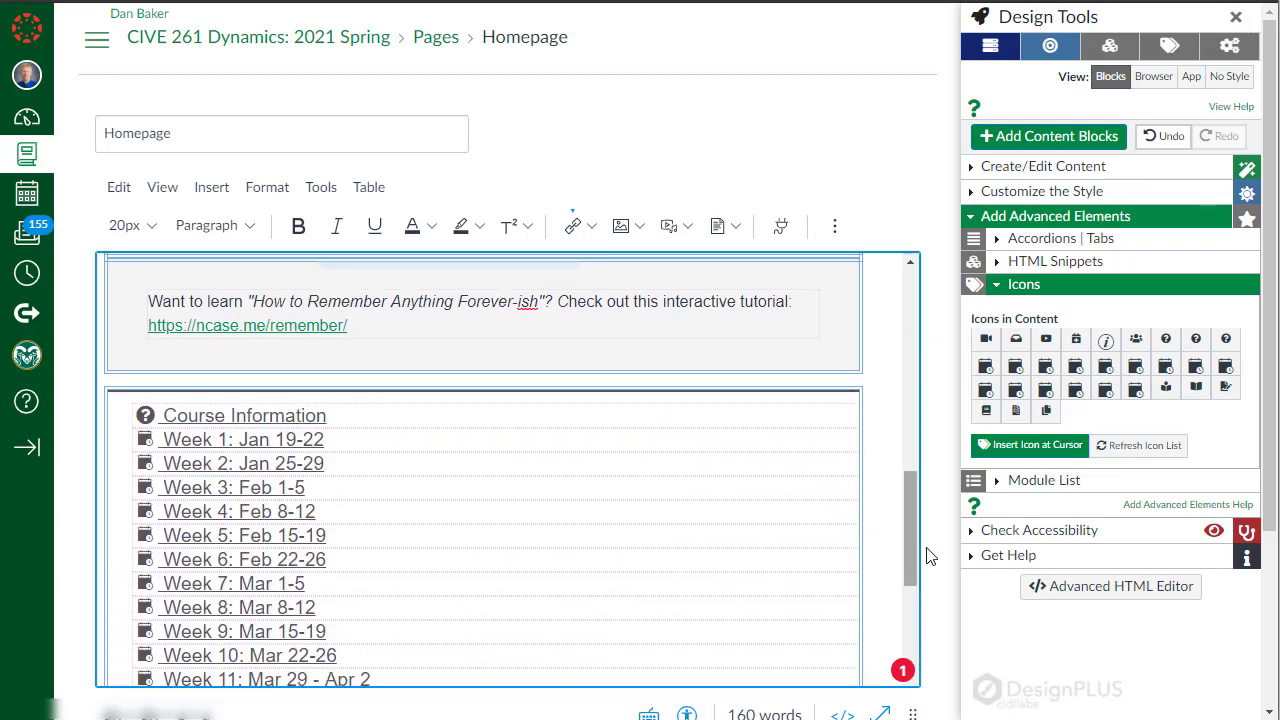
scroll(929, 570, down, 2)
click(895, 667)
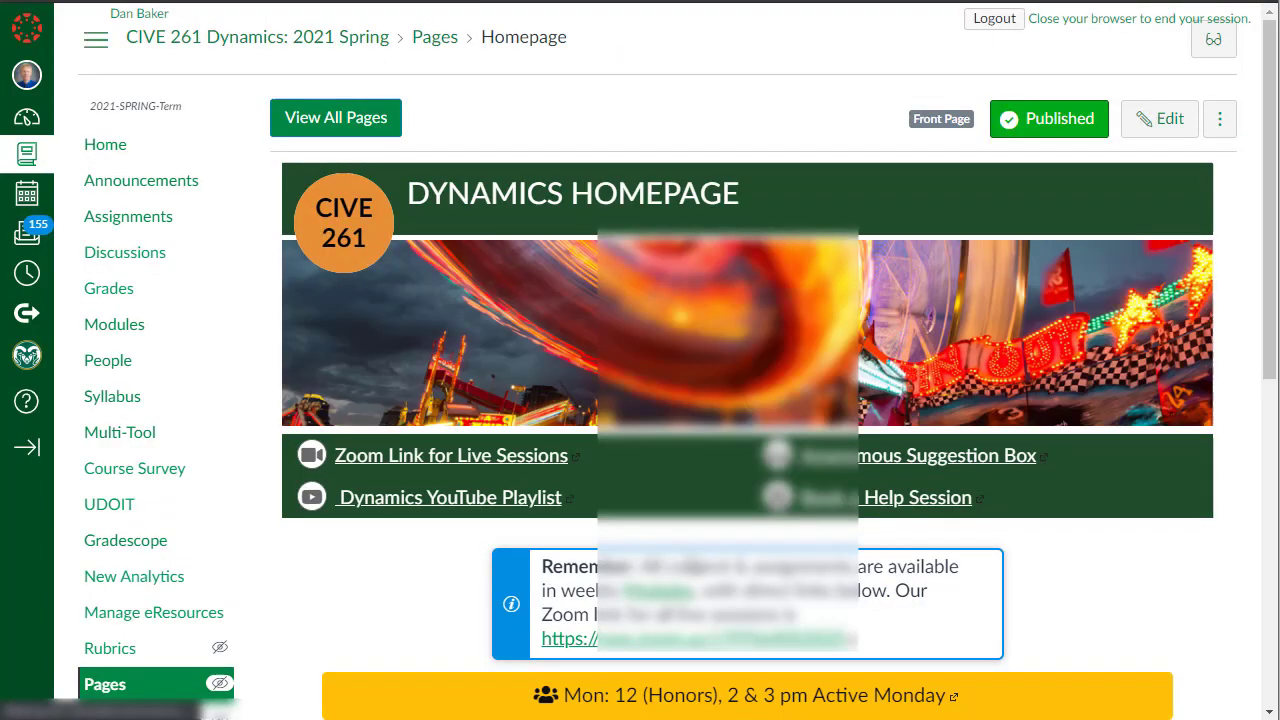
scroll(1150, 569, down, 4)
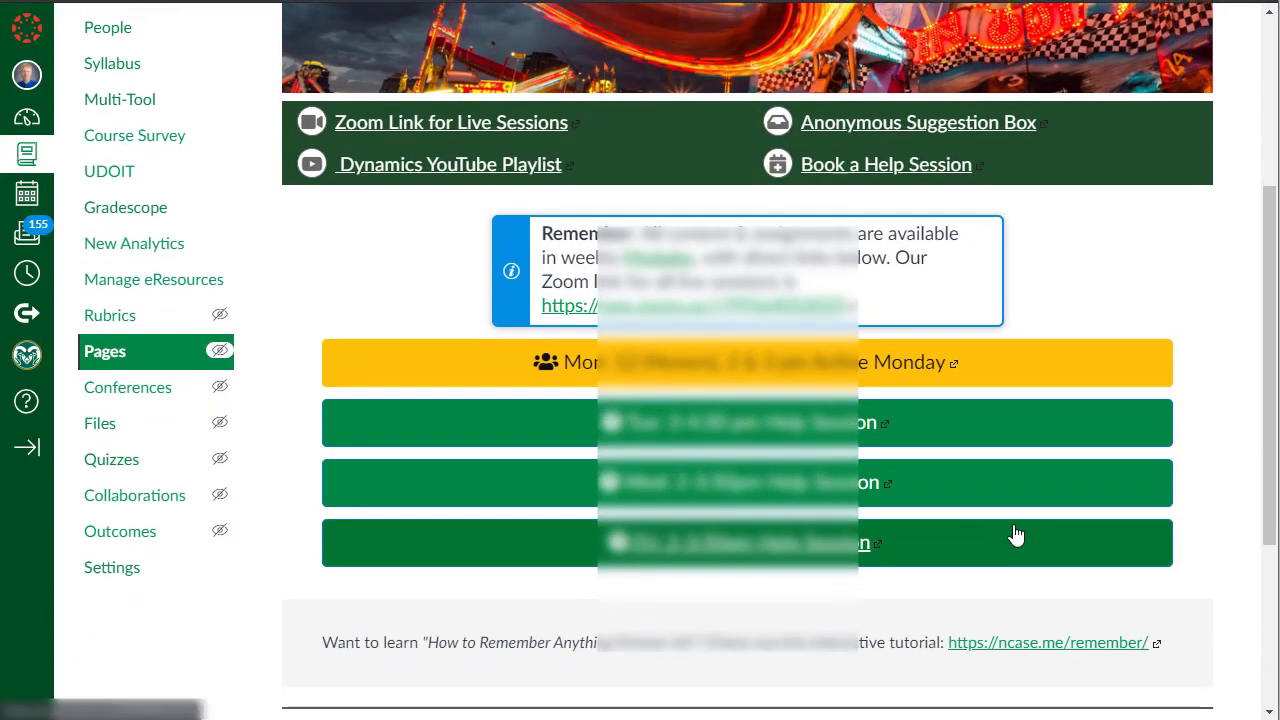